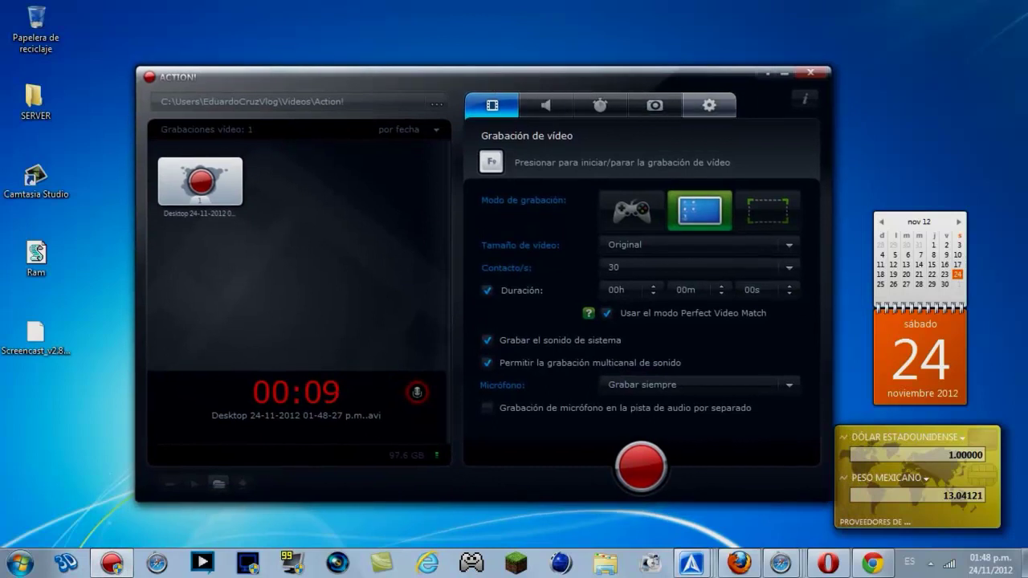
- Clear the Action! recorder window from the desktop and maximize the FormatFactory window
left_click(765, 77)
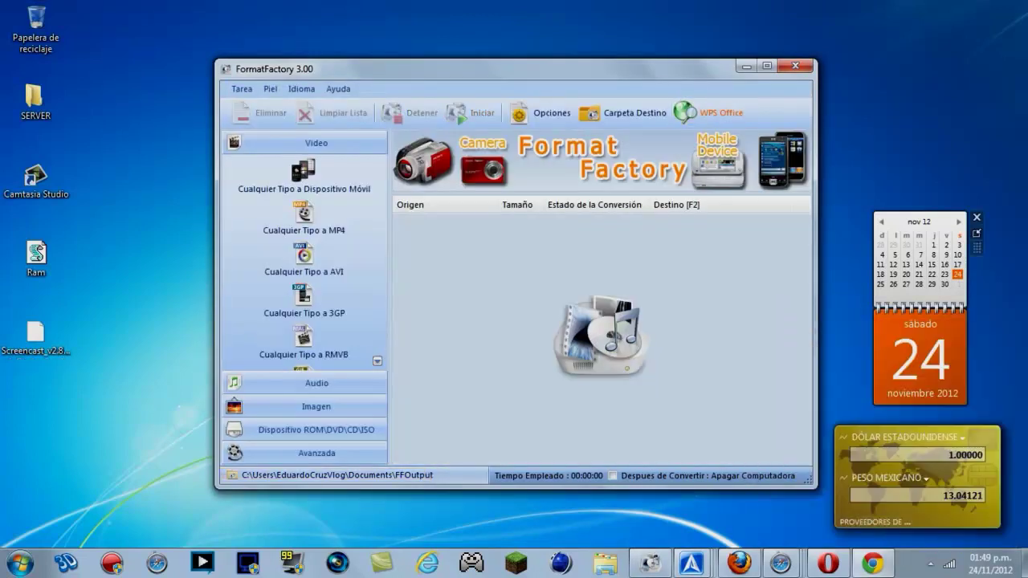
left_click(767, 65)
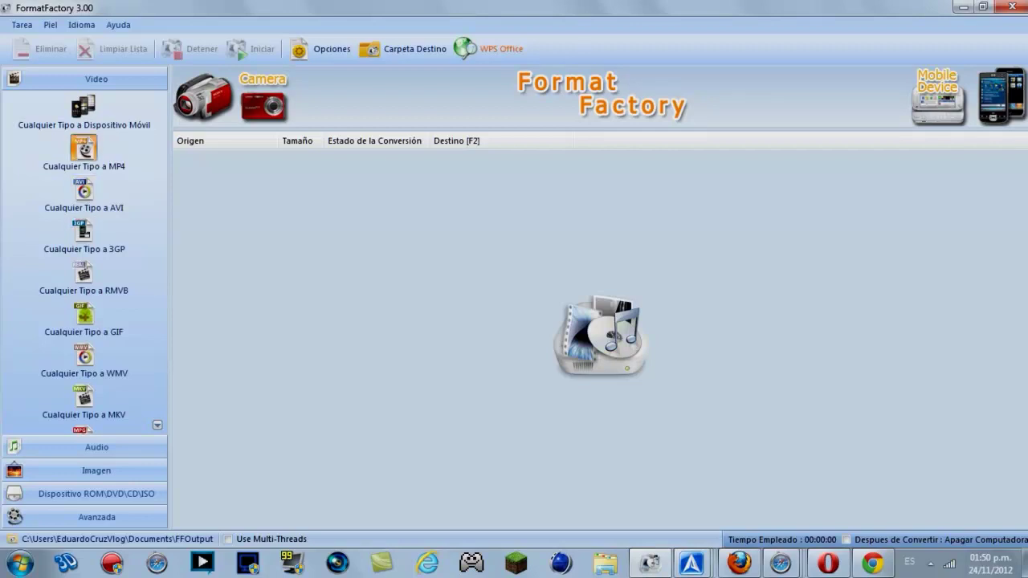
- Open the any-type-to-MP4 conversion setup, examine its options, and close it without adding files
left_click(83, 148)
left_click_drag(530, 94, 614, 136)
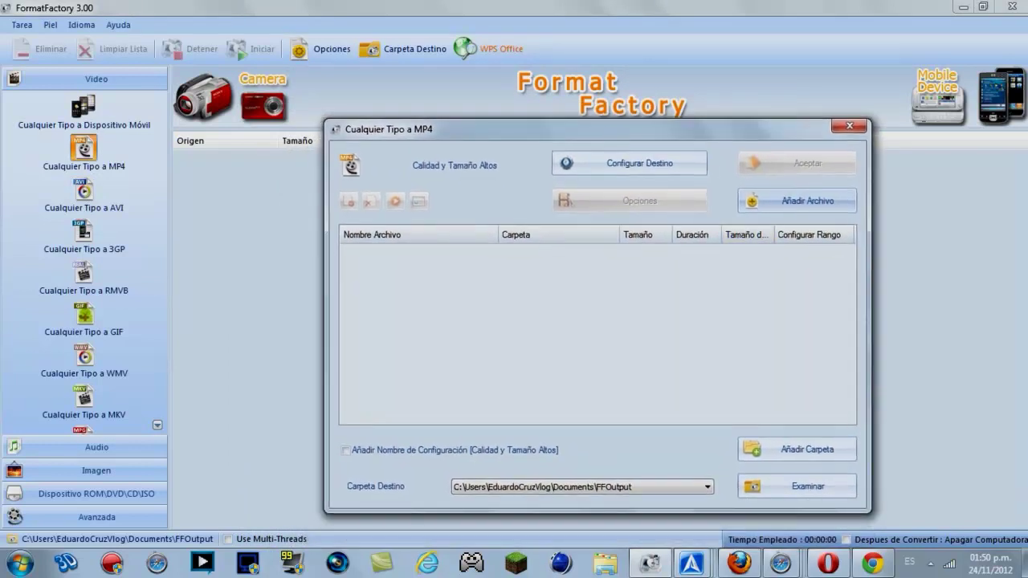
left_click_drag(655, 139, 637, 127)
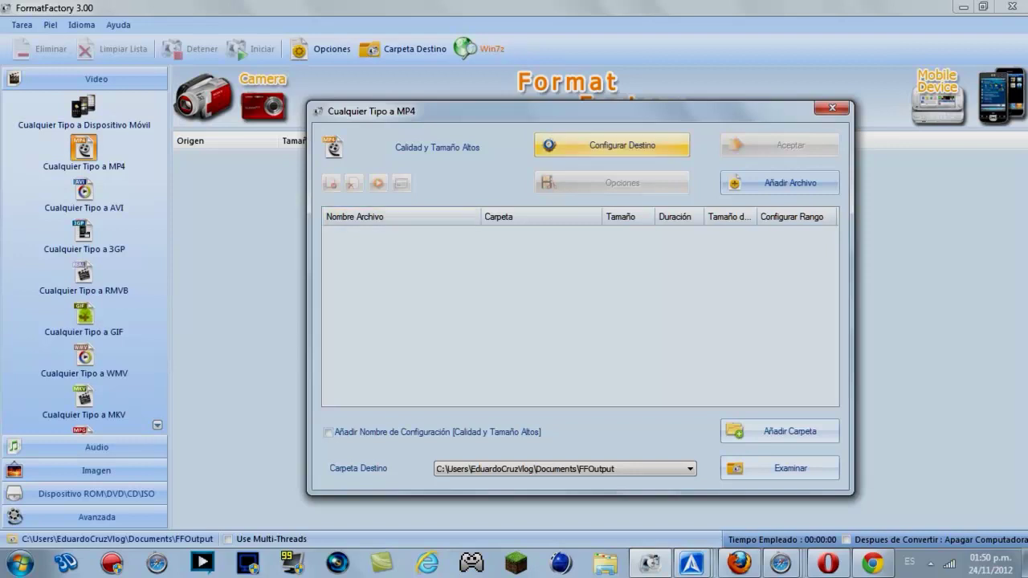
left_click_drag(616, 116, 620, 148)
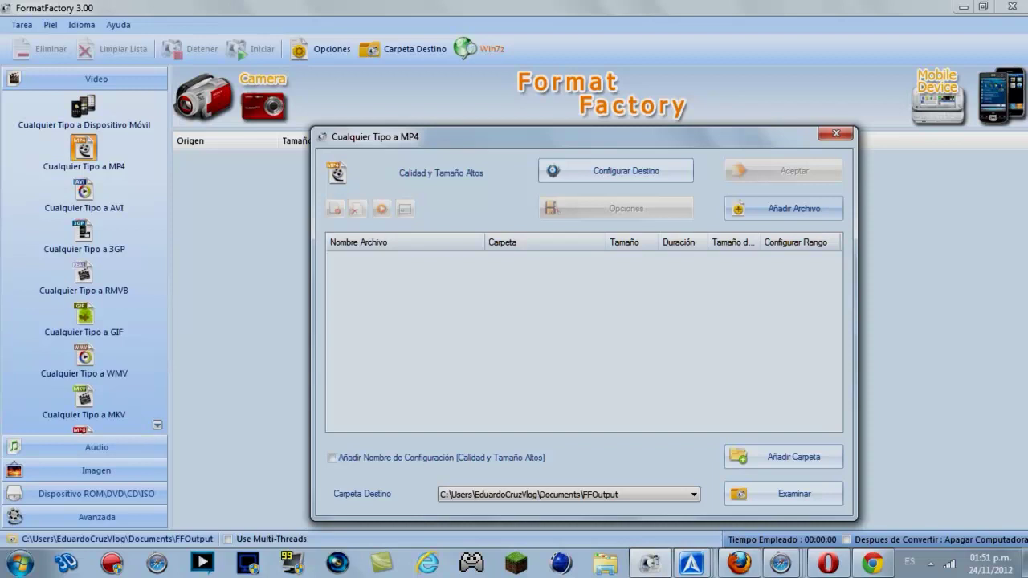
left_click_drag(617, 137, 608, 149)
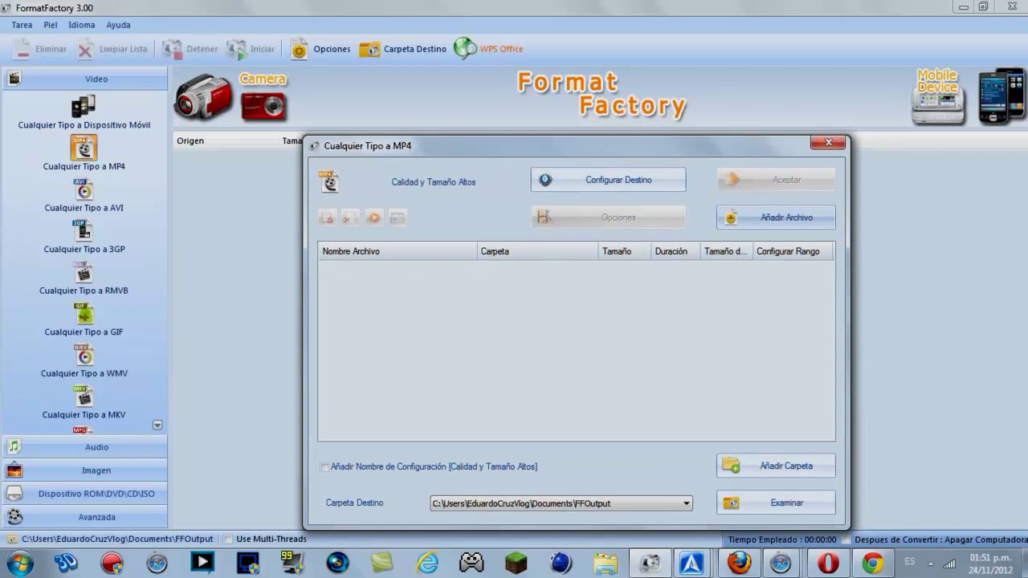
left_click_drag(604, 144, 601, 139)
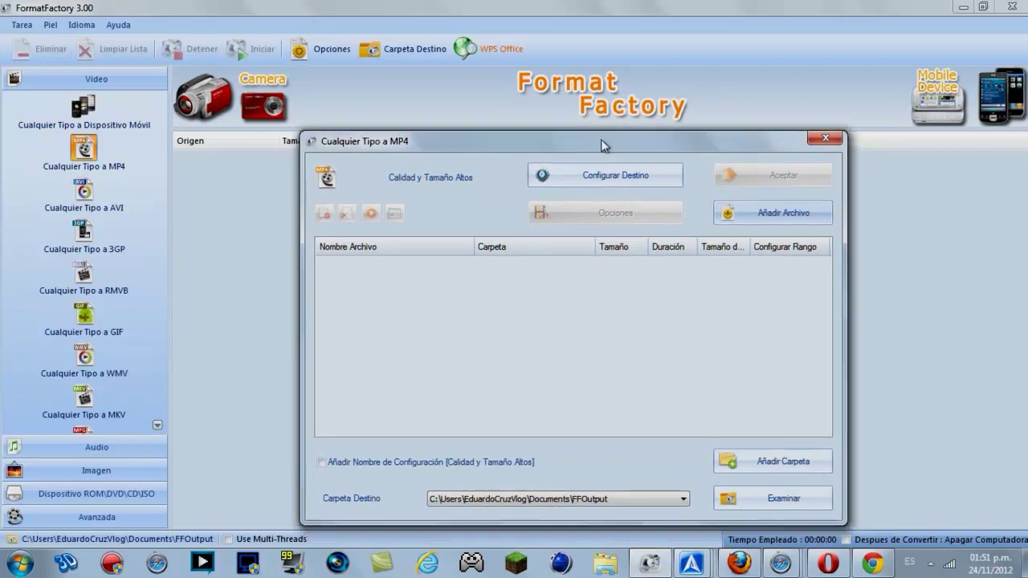
left_click(825, 137)
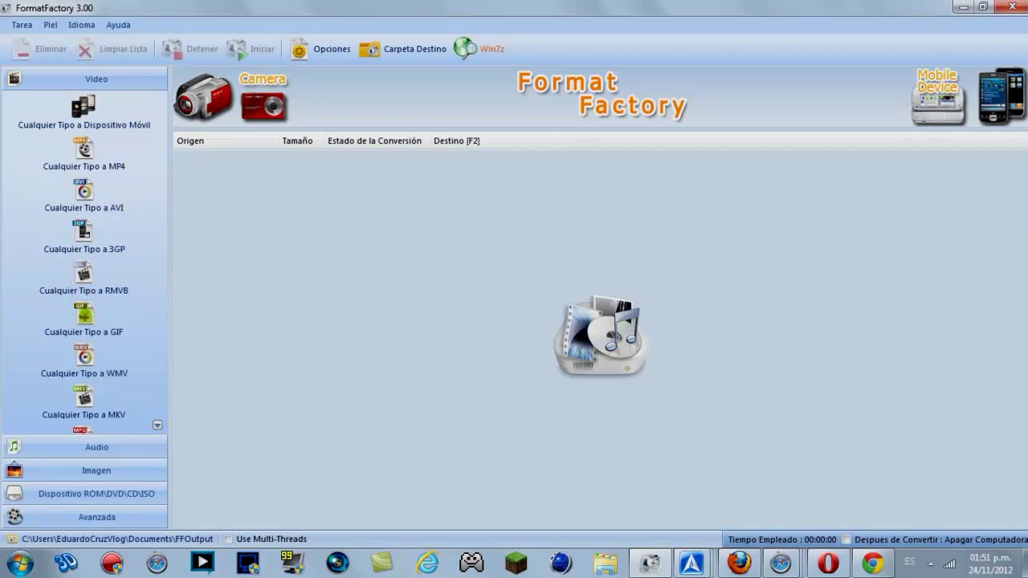
- Look through the available video output formats and the full set of audio output formats
scroll(84, 265, "down", 4)
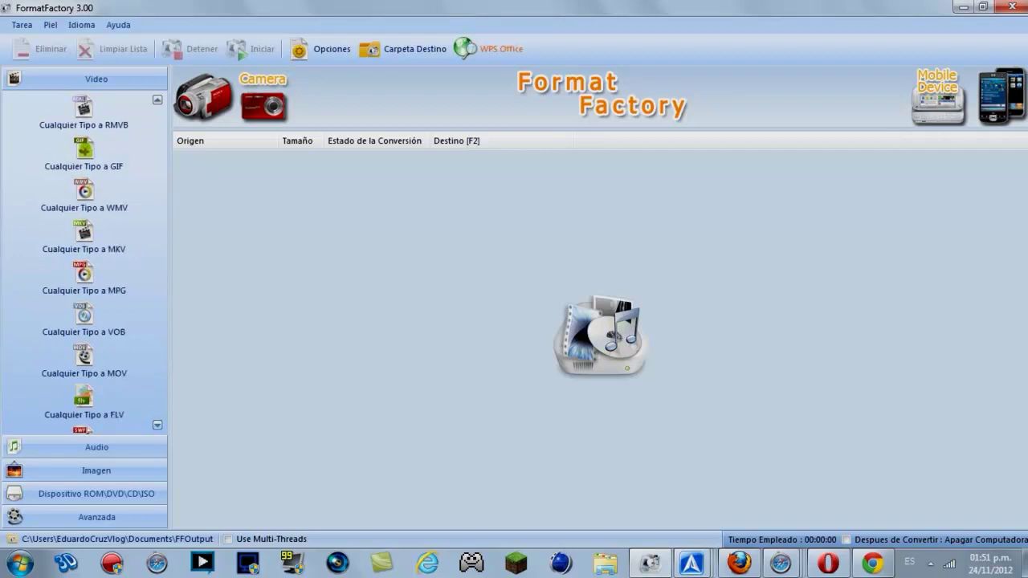
left_click(157, 425)
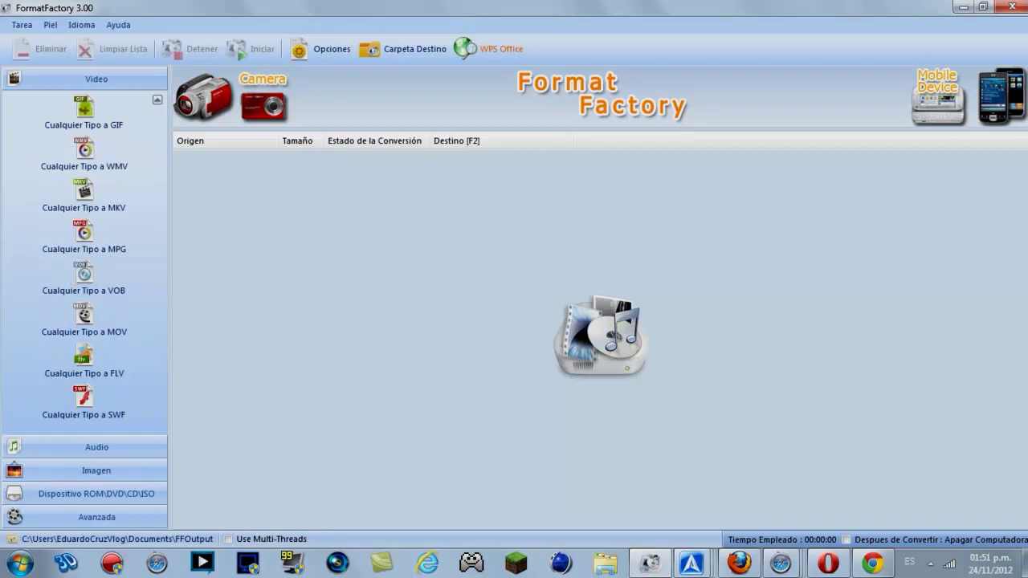
scroll(101, 264, "up", 2)
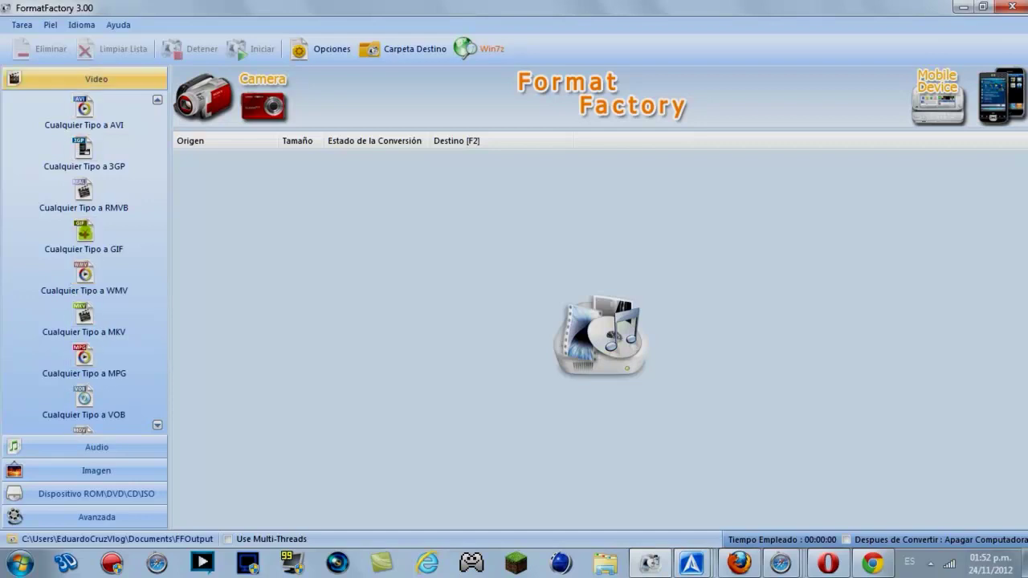
left_click(97, 447)
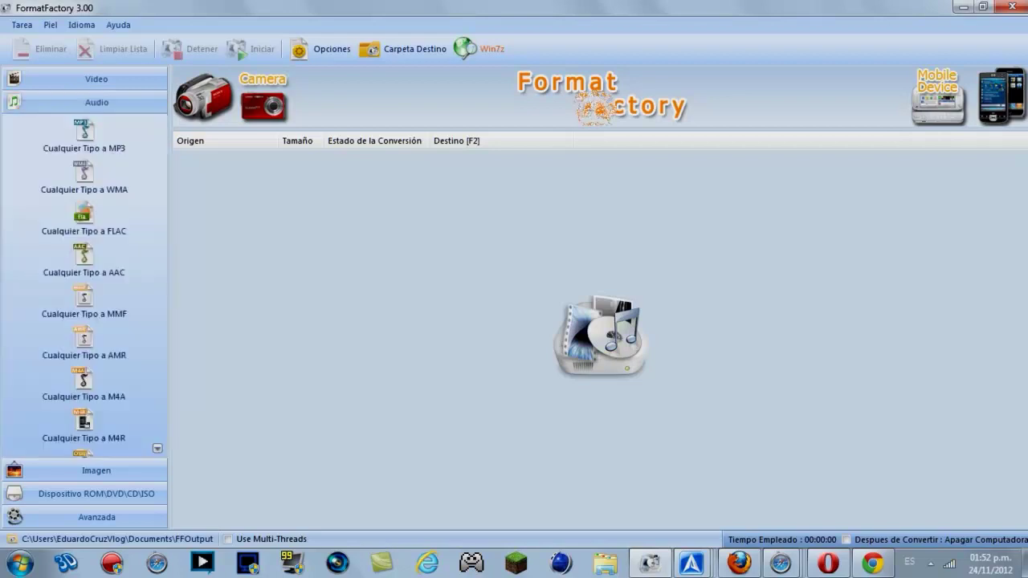
scroll(84, 290, "down", 4)
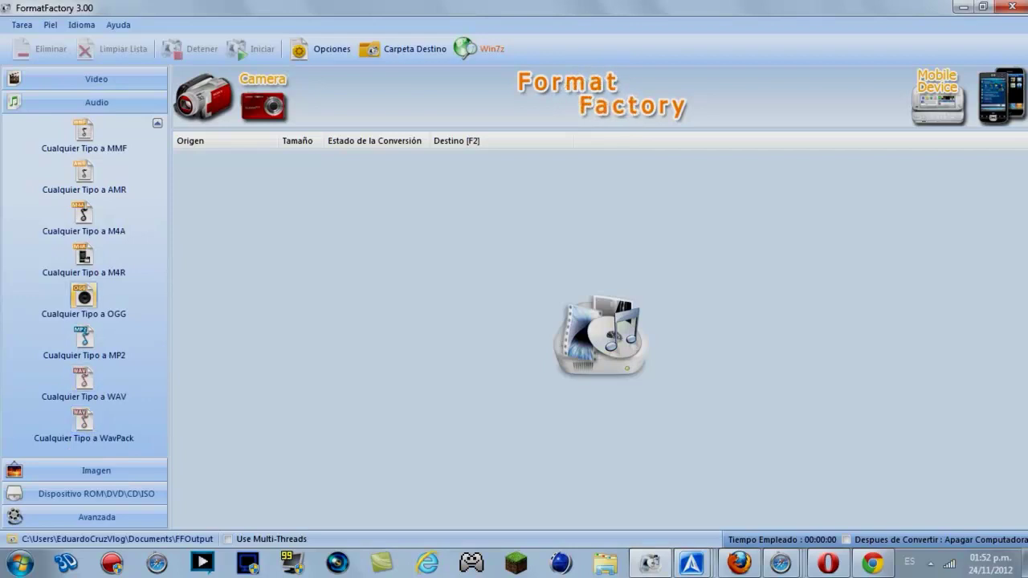
scroll(83, 265, "up", 2)
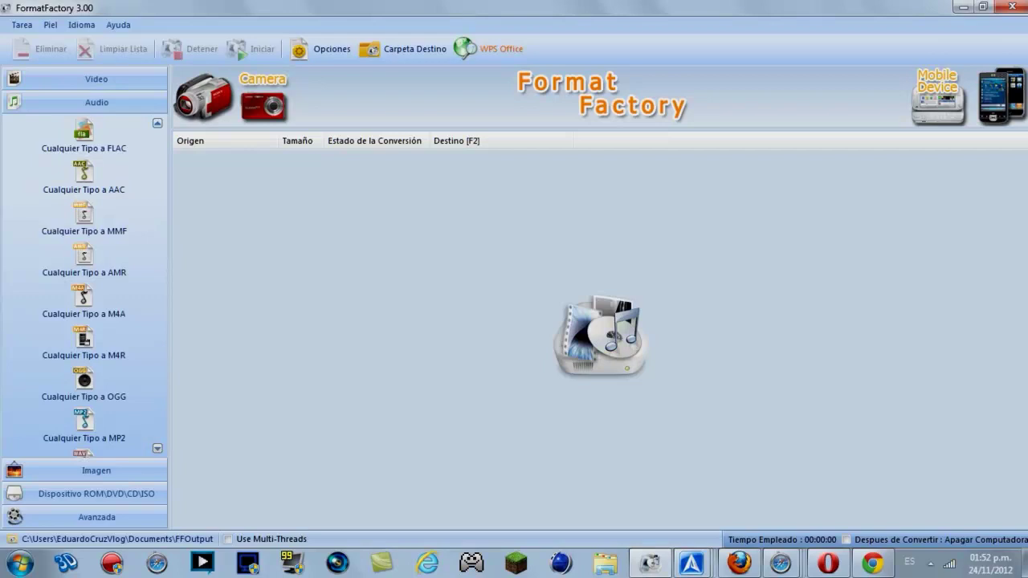
scroll(84, 281, "up", 2)
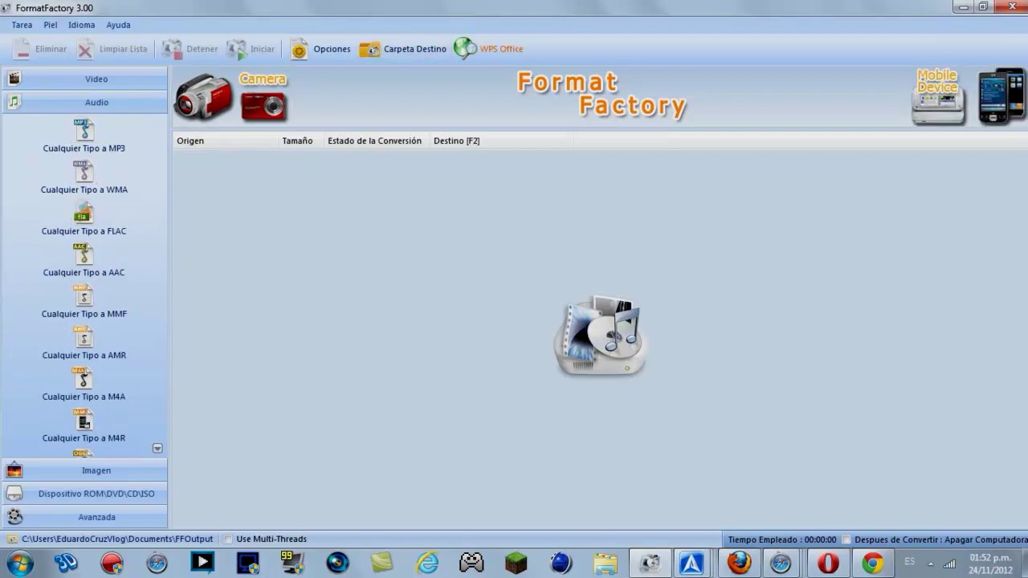
- Open the any-type-to-MP3 conversion setup, examine its options, and close it without adding files
left_click(84, 129)
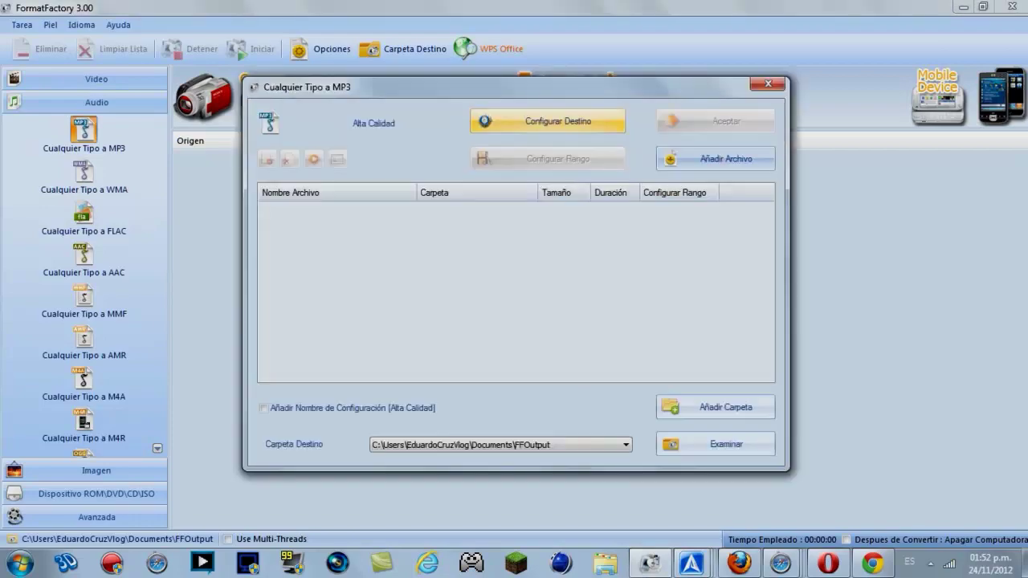
left_click_drag(546, 87, 567, 149)
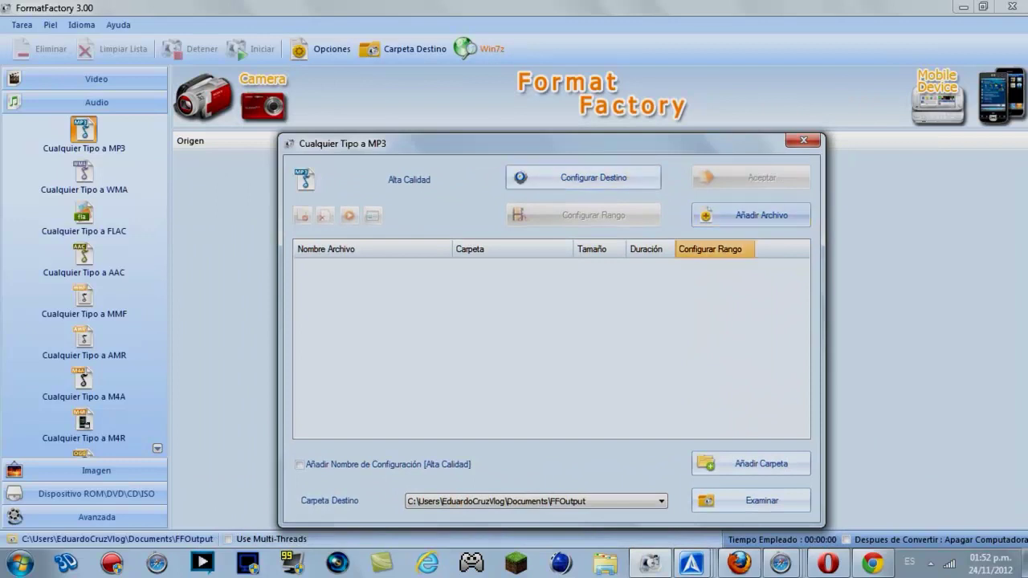
left_click(802, 141)
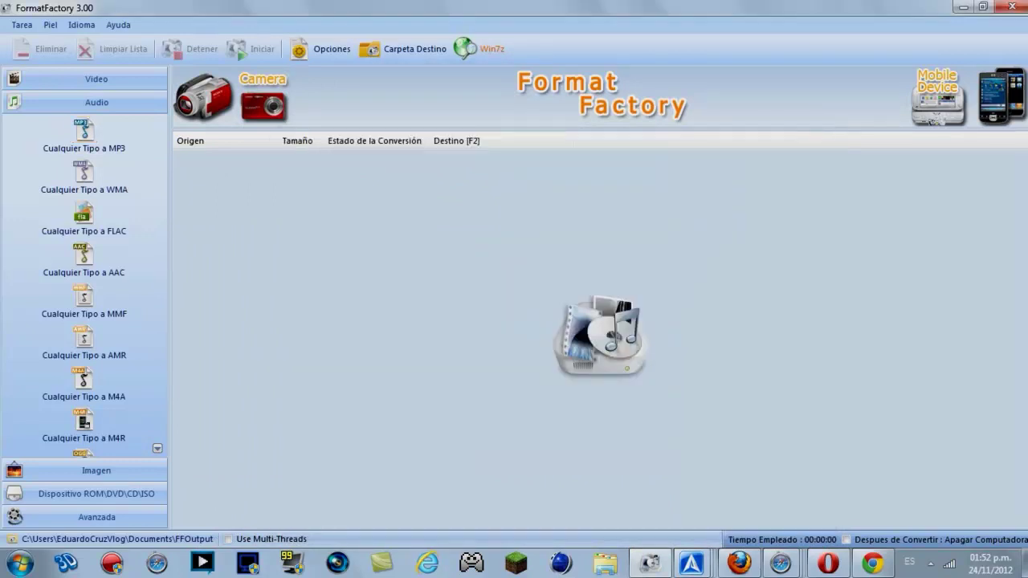
- Open the any-type-to-WAV conversion setup, look for source files in the Música library, and close it without adding any
scroll(84, 281, "down", 1)
scroll(85, 297, "down", 3)
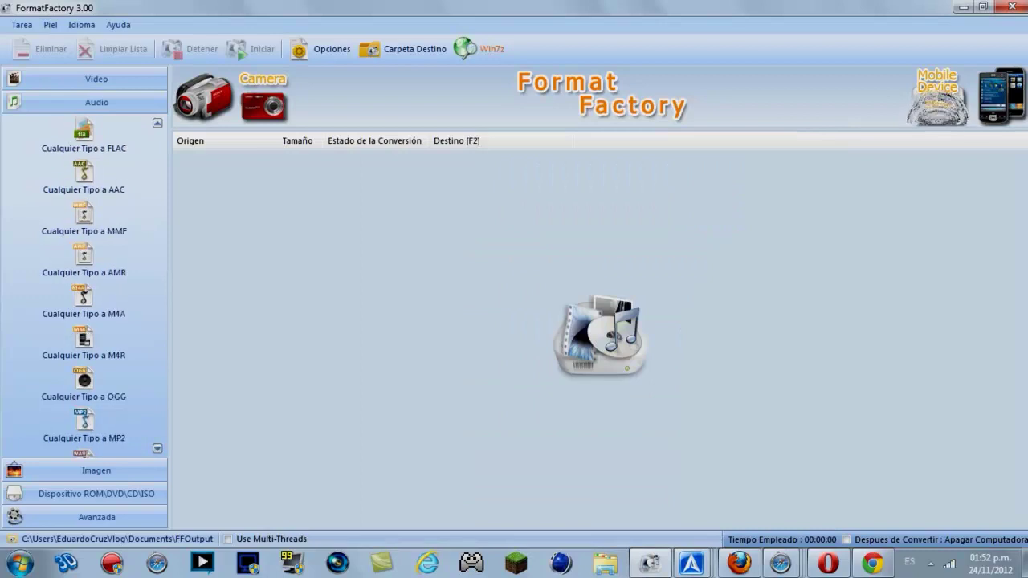
left_click(83, 378)
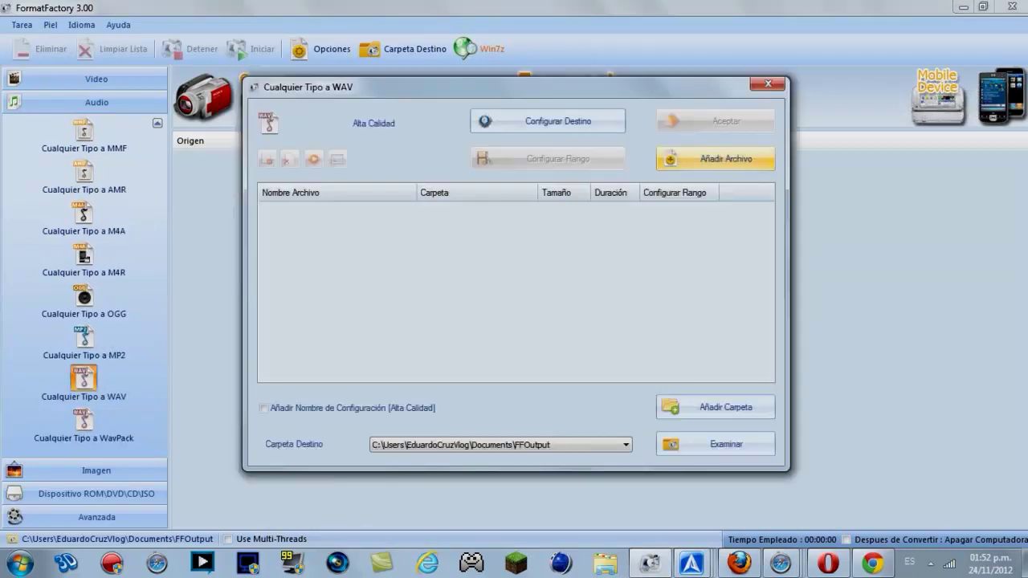
left_click(715, 158)
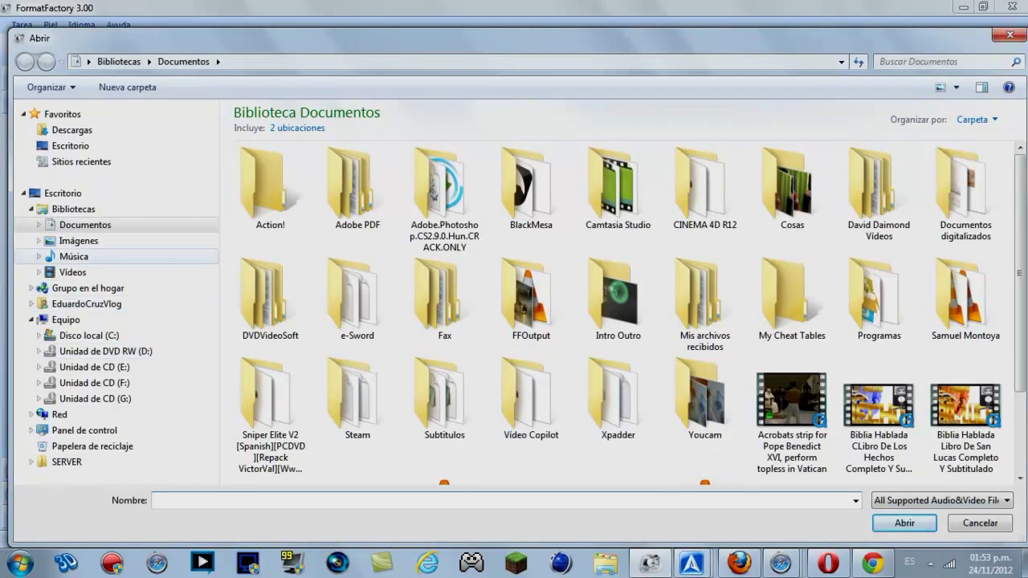
left_click(74, 257)
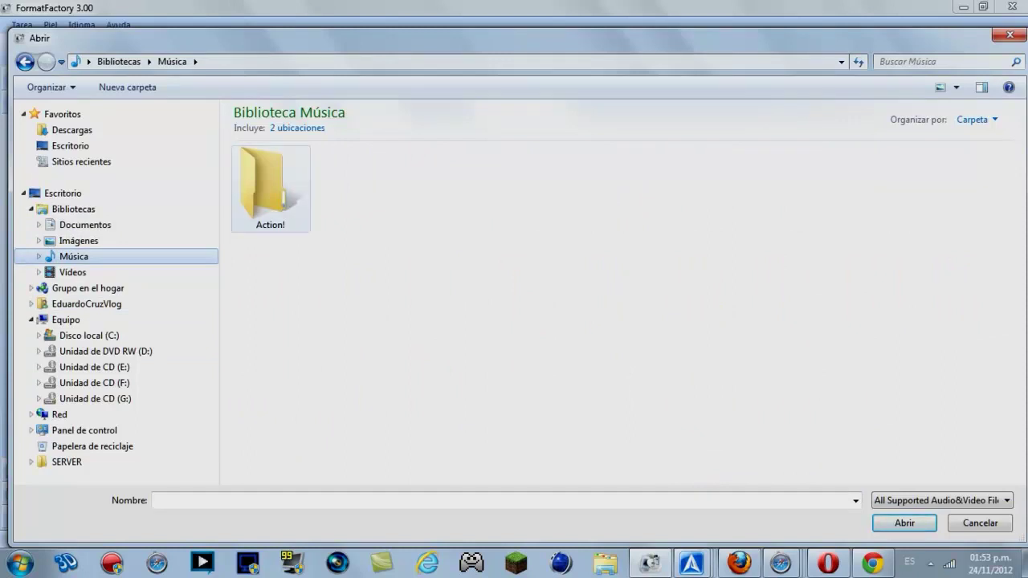
key("Escape")
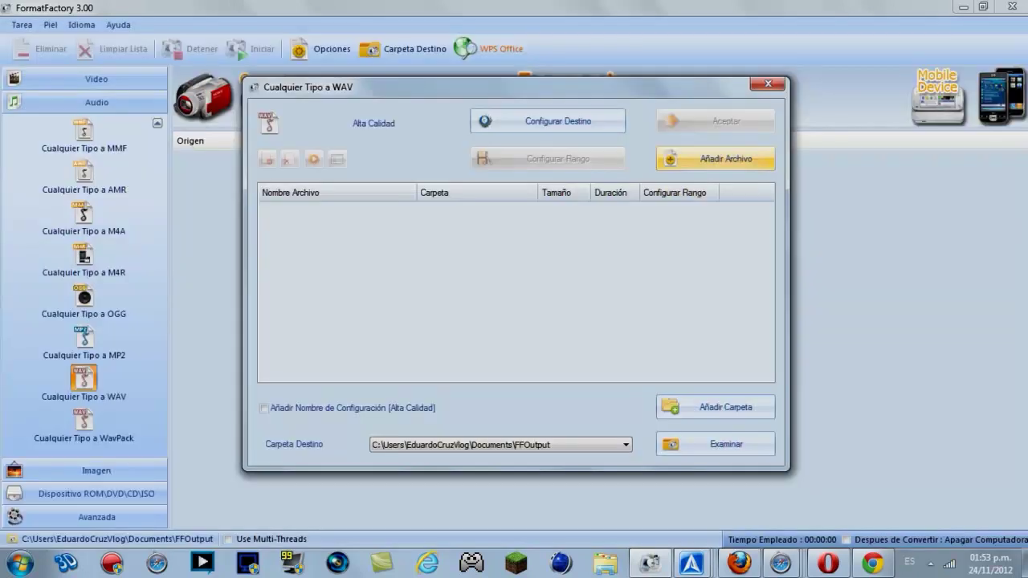
left_click(767, 83)
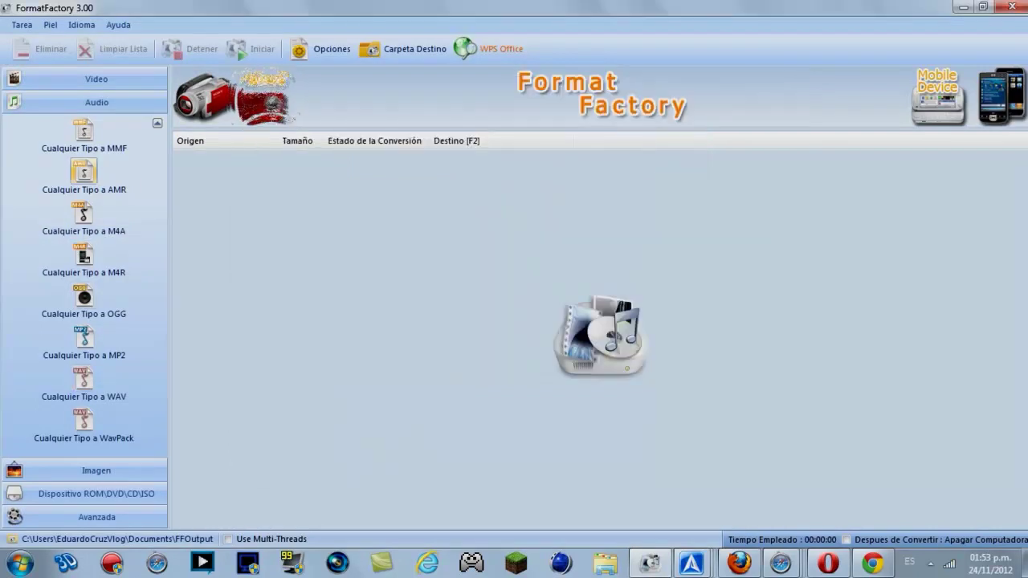
- Show the image output formats and briefly check the Format Factory website in Chrome before returning to FormatFactory
left_click(97, 470)
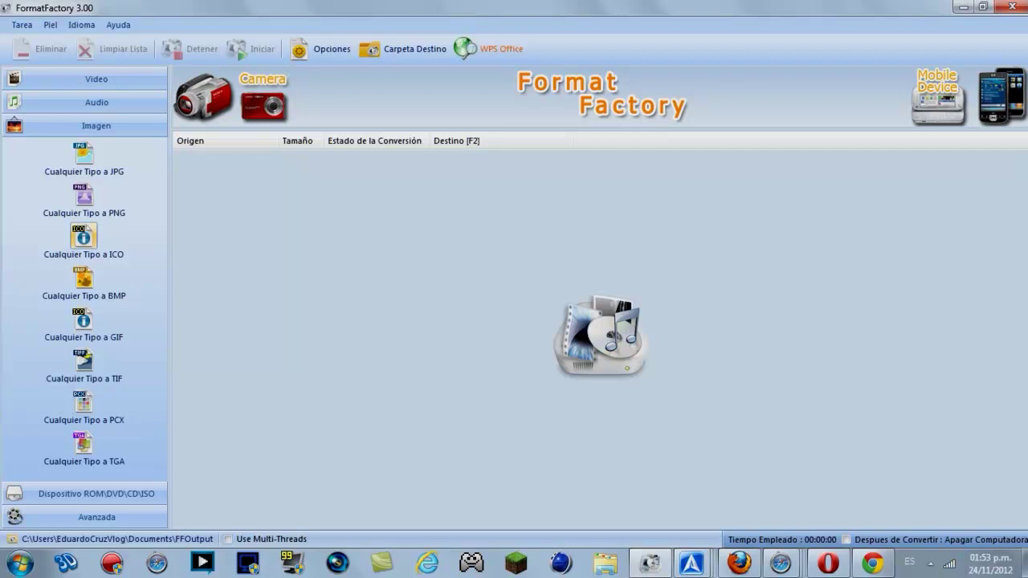
left_click(873, 562)
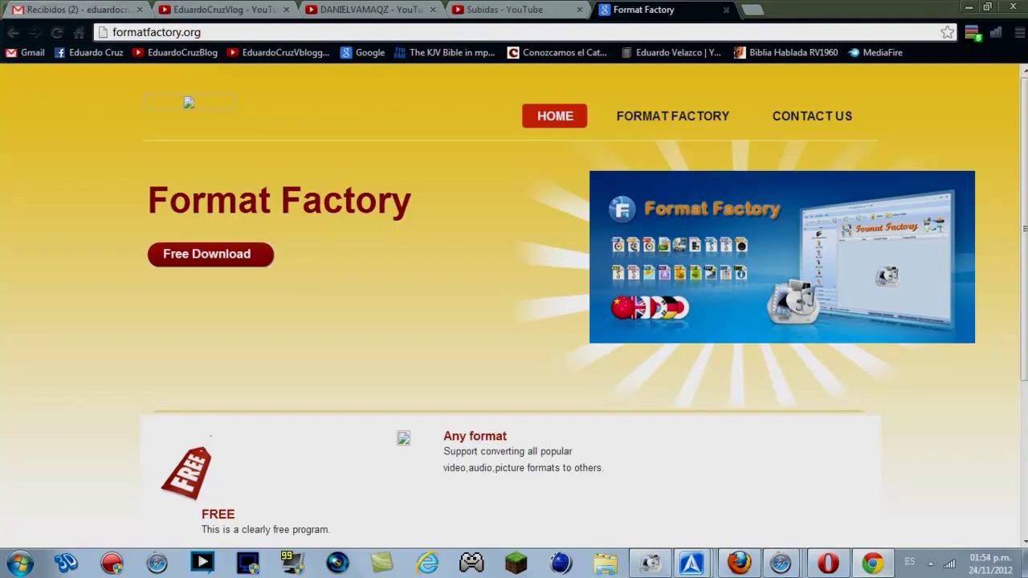
left_click(968, 6)
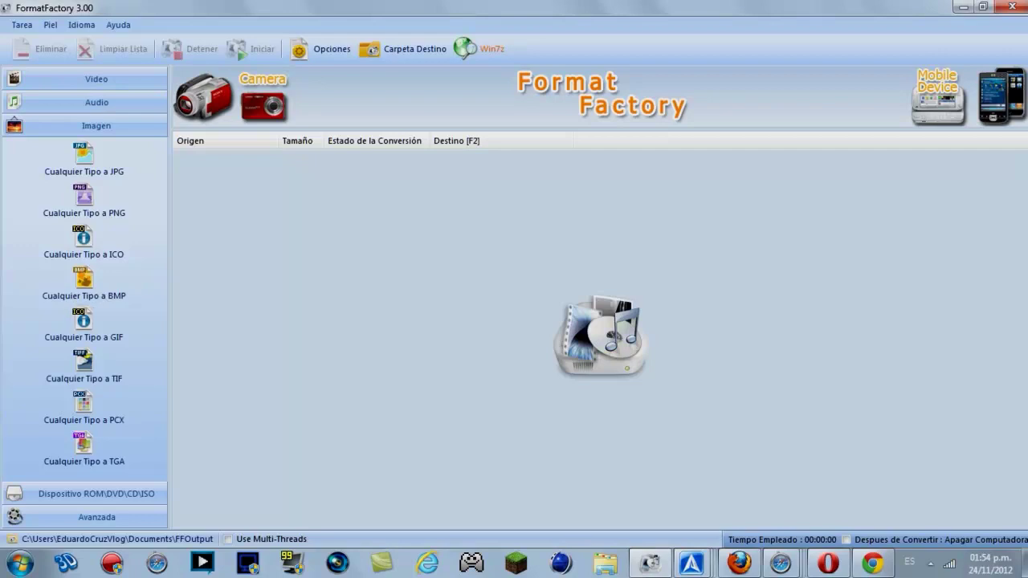
- View the DVD, CD and ISO conversion options, and return to the beginning of the video output formats
left_click(98, 494)
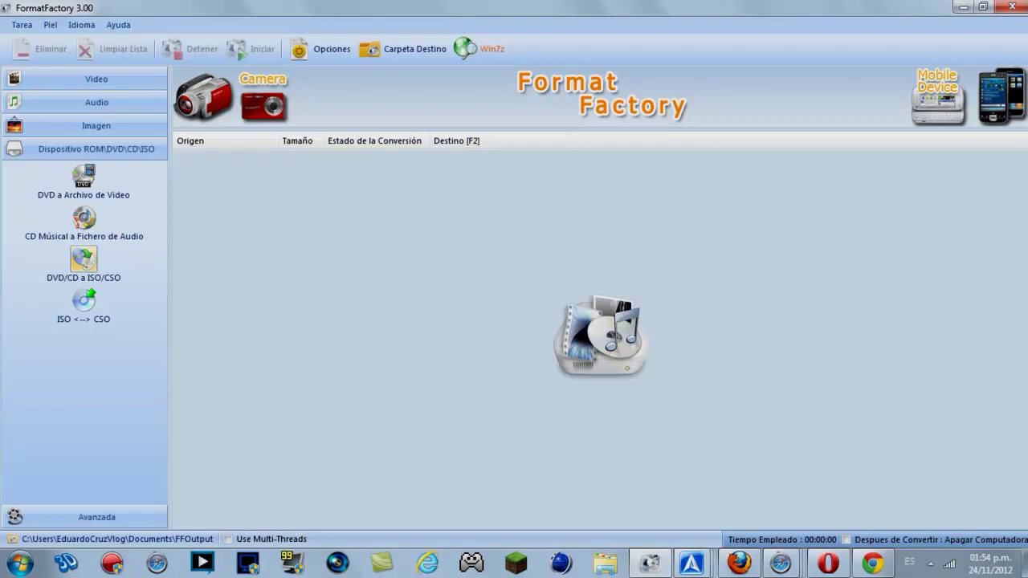
left_click(96, 79)
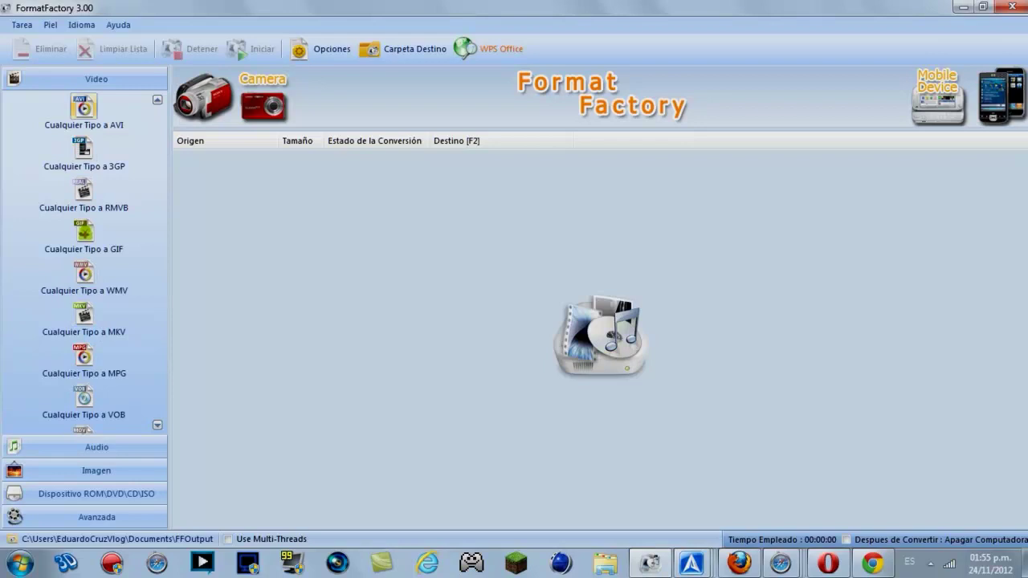
scroll(84, 105, "up", 2)
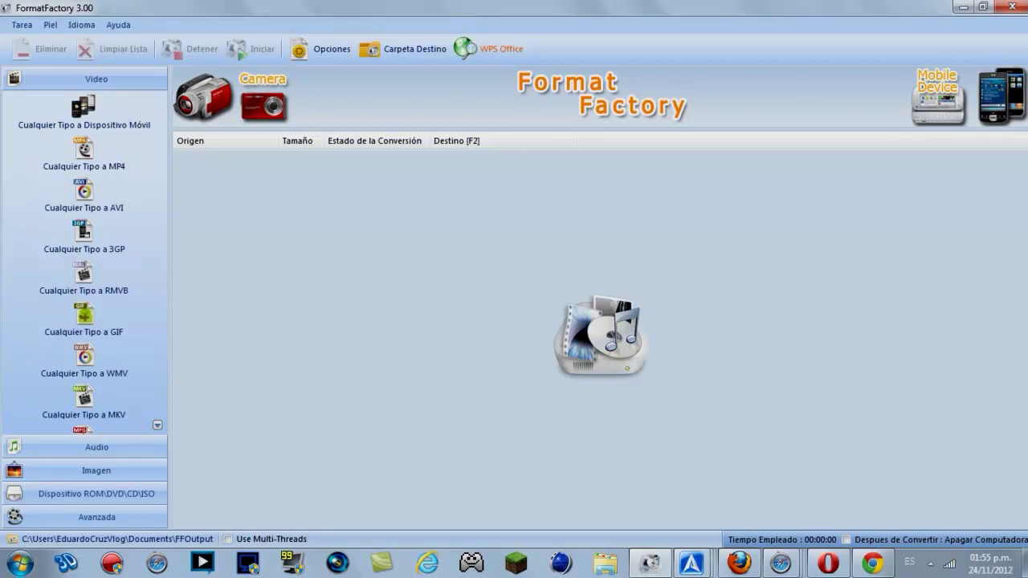
- Switch to Chrome and examine the formatfactory.org home page, including its address, download link and feature descriptions
key("alt+Tab")
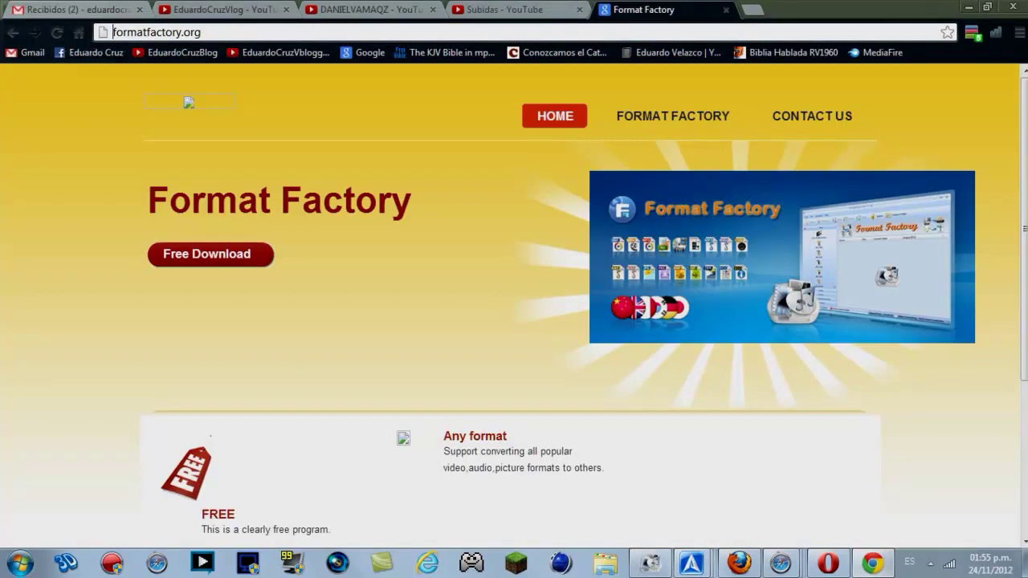
left_click(191, 32)
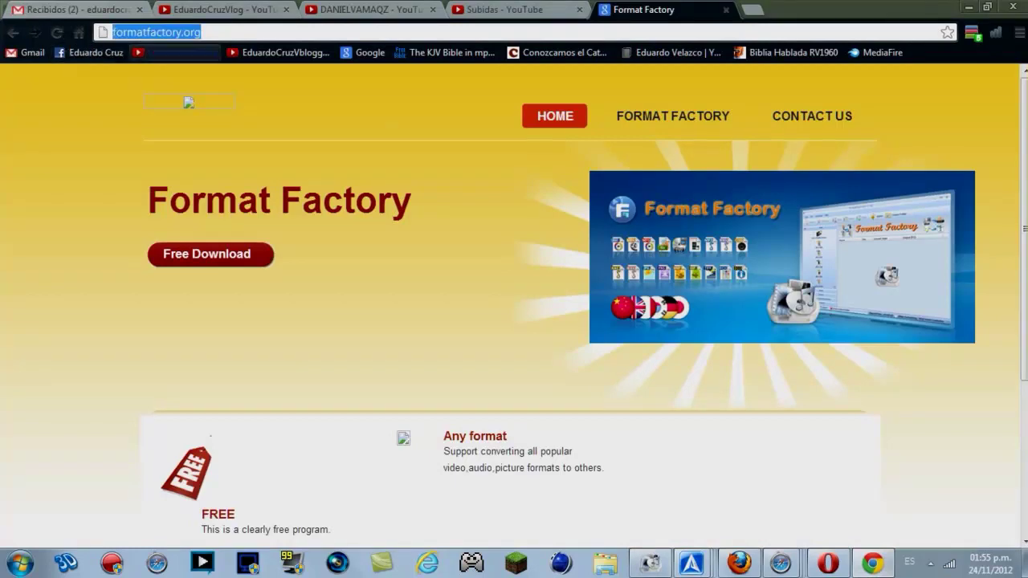
scroll(514, 321, "down", 3)
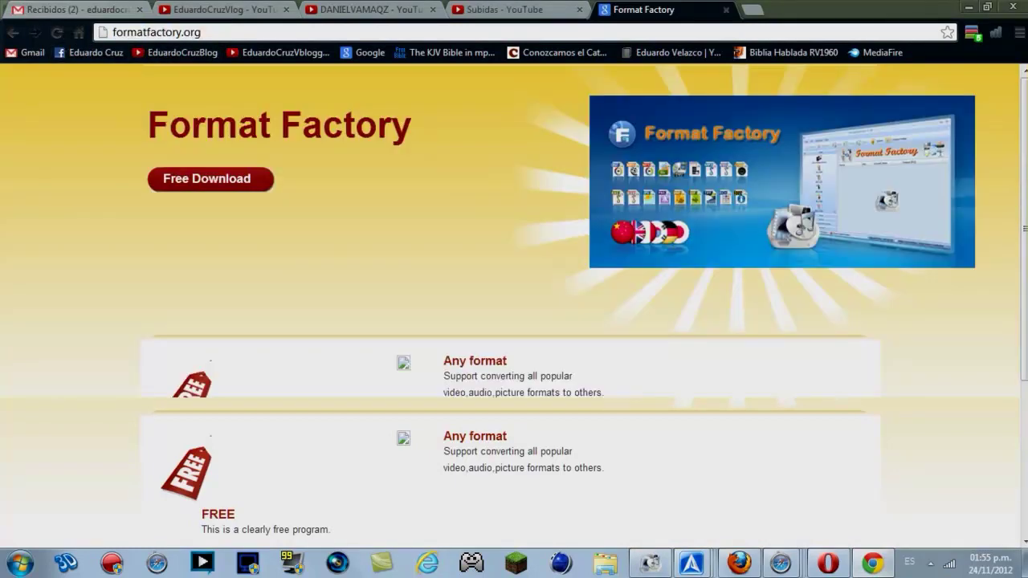
scroll(514, 321, "up", 2)
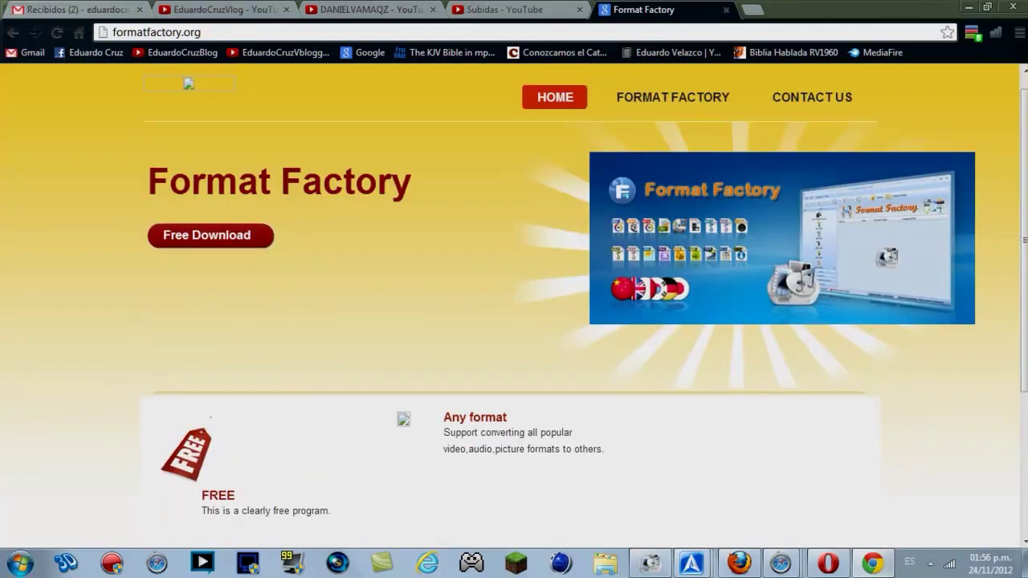
scroll(514, 321, "down", 3)
scroll(514, 321, "up", 3)
scroll(515, 321, "down", 2)
scroll(514, 322, "down", 1)
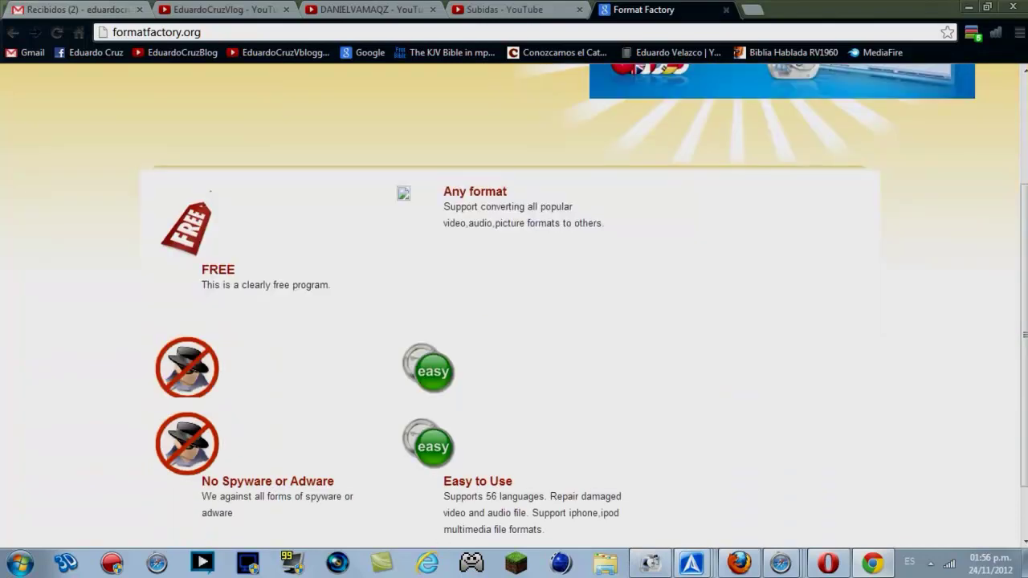
- Review the formatfactory.org home page from its download link down to the feature descriptions and footer, and return to FormatFactory
scroll(514, 322, "up", 3)
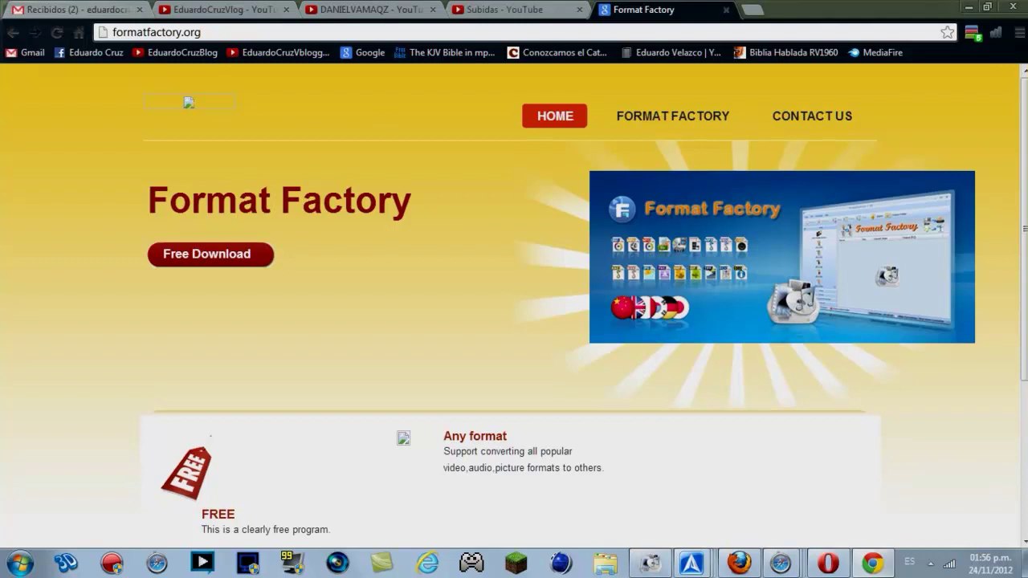
scroll(514, 321, "down", 3)
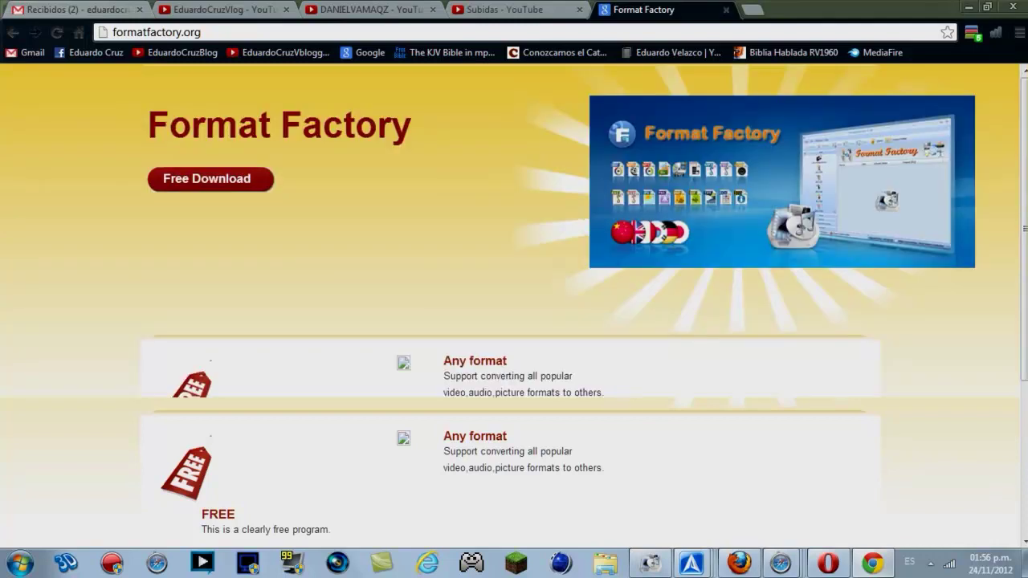
scroll(514, 321, "up", 3)
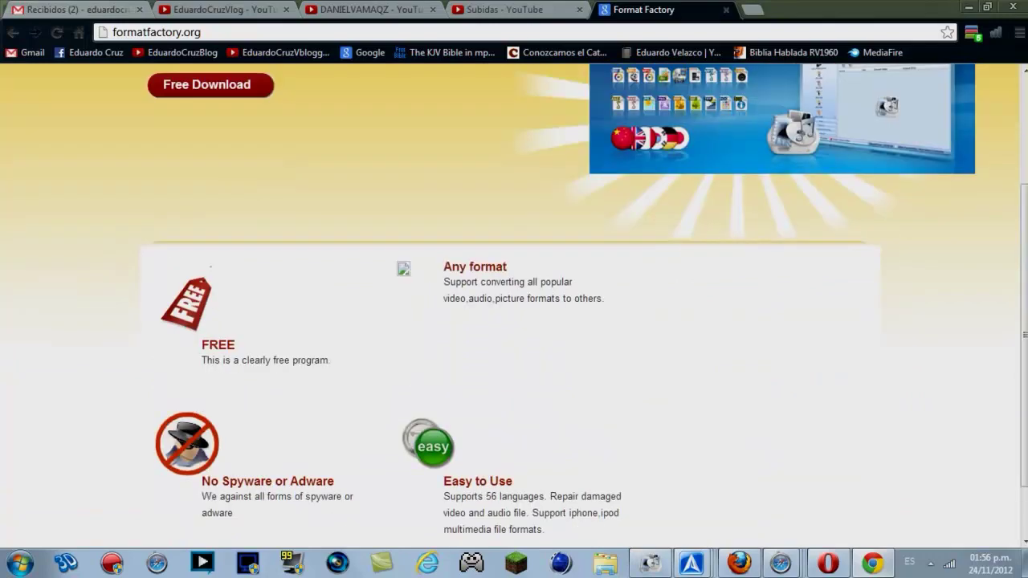
scroll(514, 321, "down", 3)
scroll(514, 321, "up", 3)
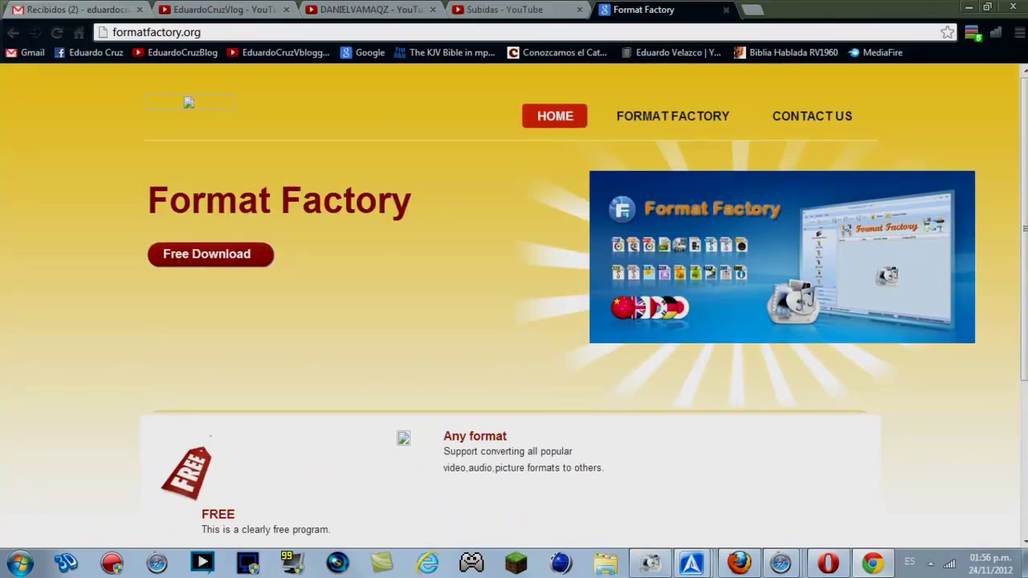
scroll(514, 322, "down", 2)
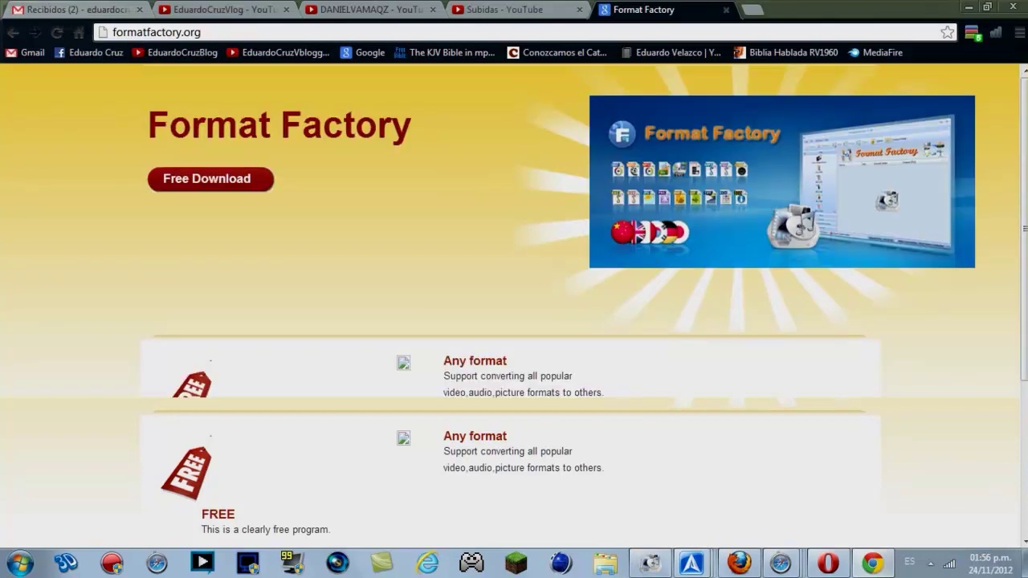
scroll(514, 321, "down", 2)
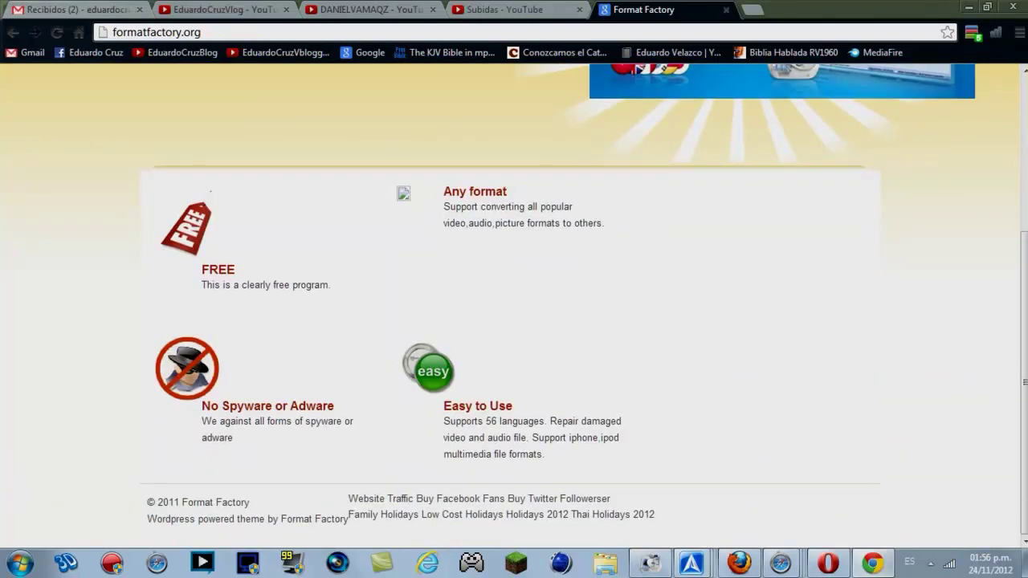
scroll(514, 321, "up", 3)
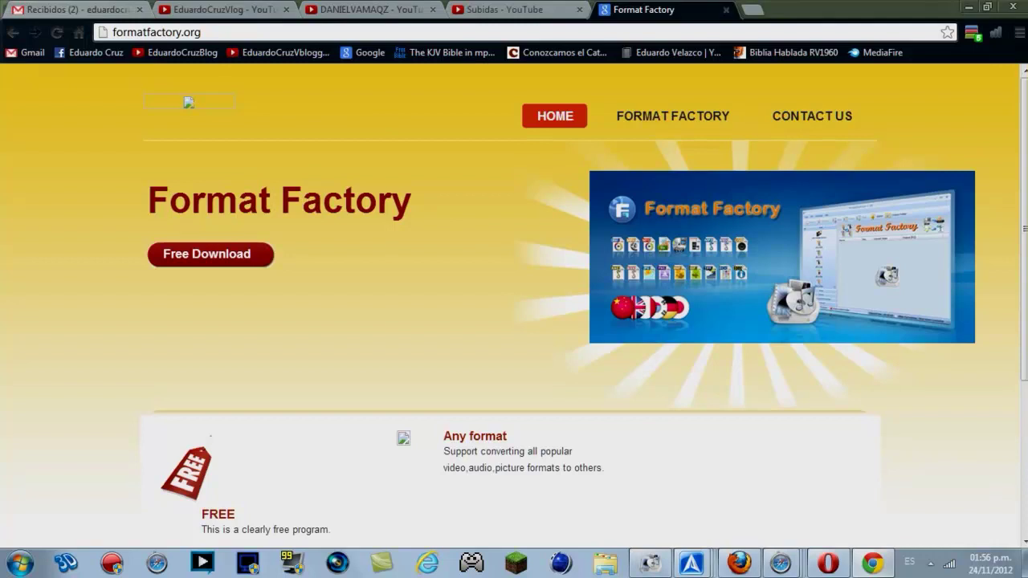
key("alt+Tab")
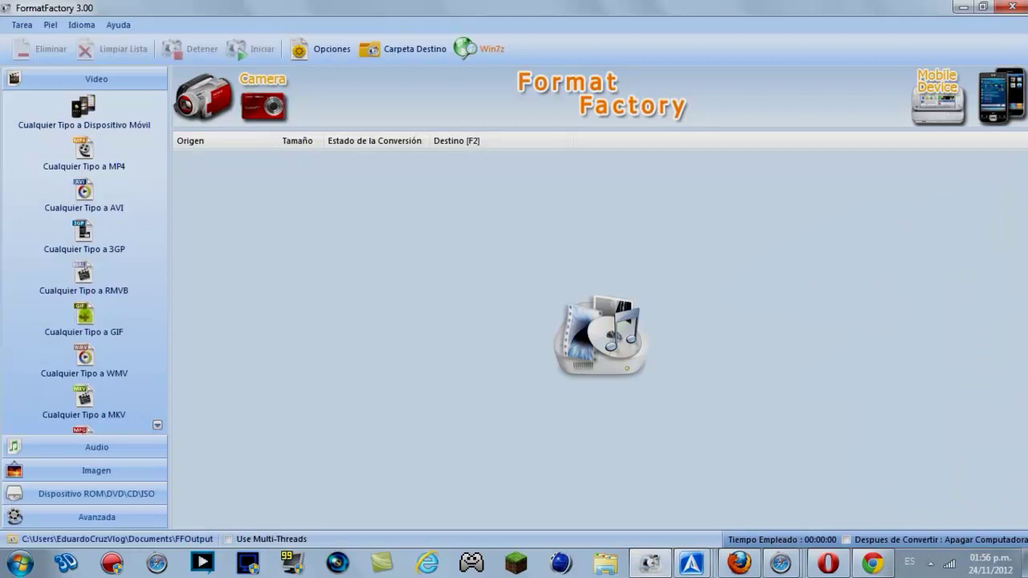